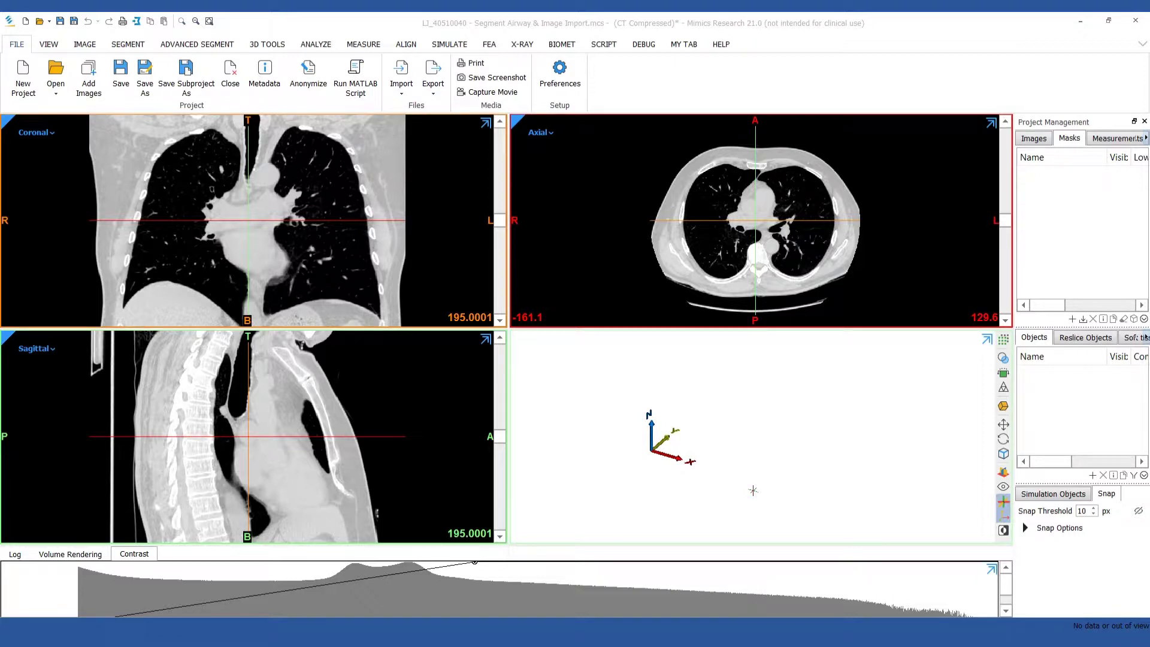
Step: Bring the coronal slice from 195.0001 to 182.8126 so the trachea and main bronchi show
click(638, 423)
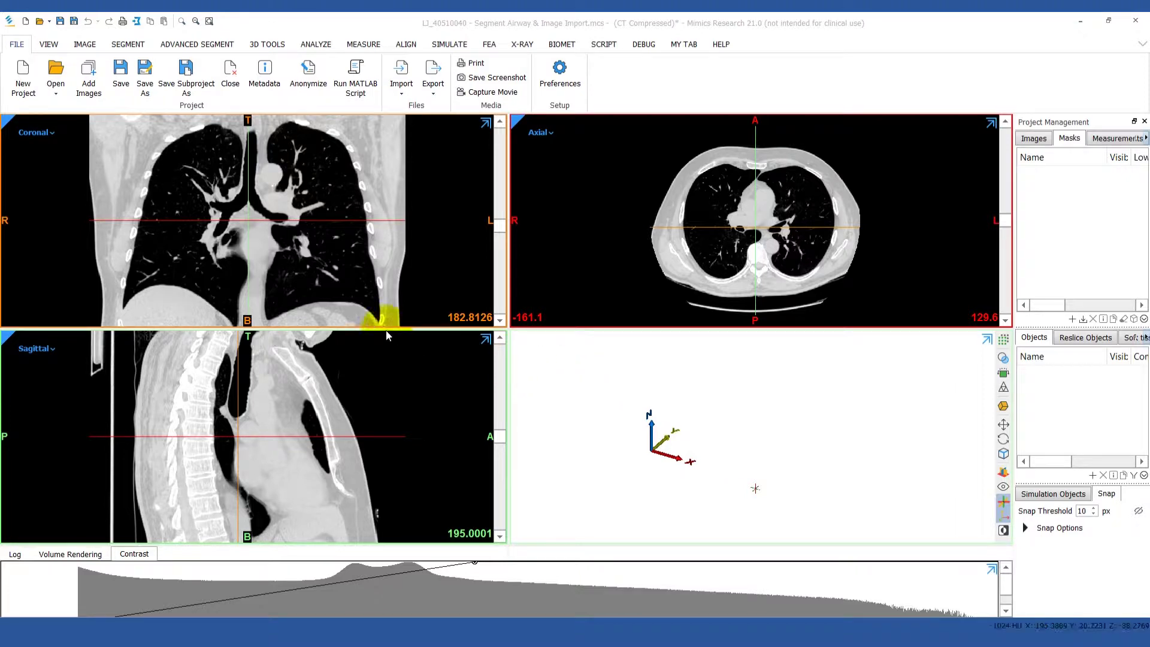
Step: Open Segment Airway from the Advanced Segment tools and set leakage detection near Strong
click(179, 42)
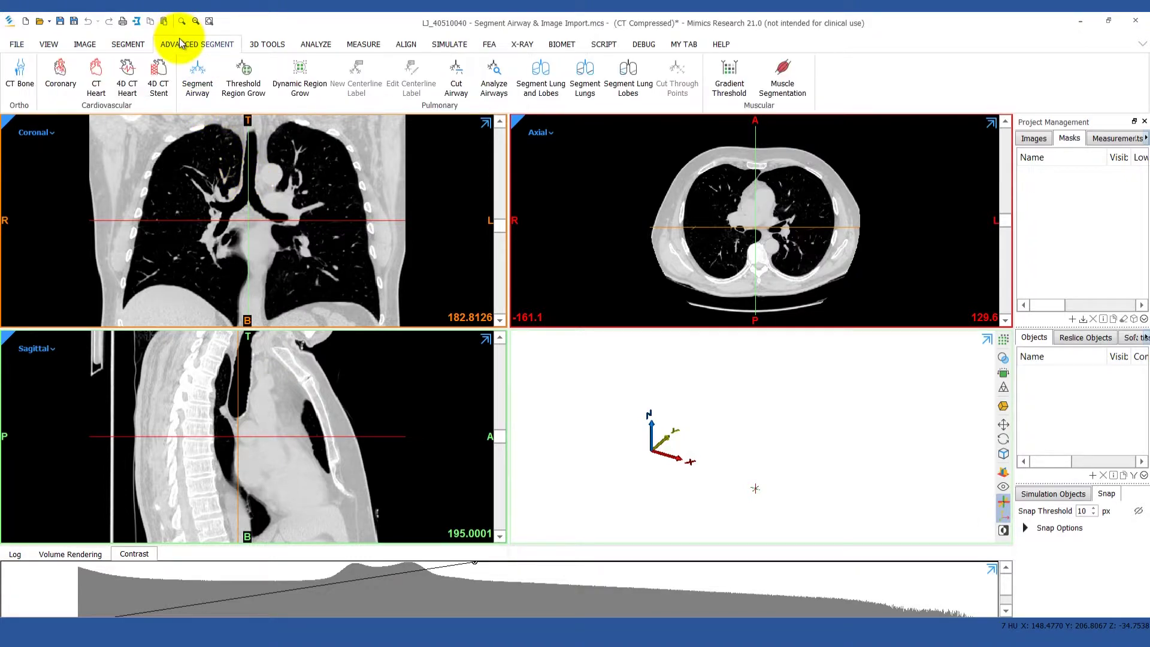
click(200, 78)
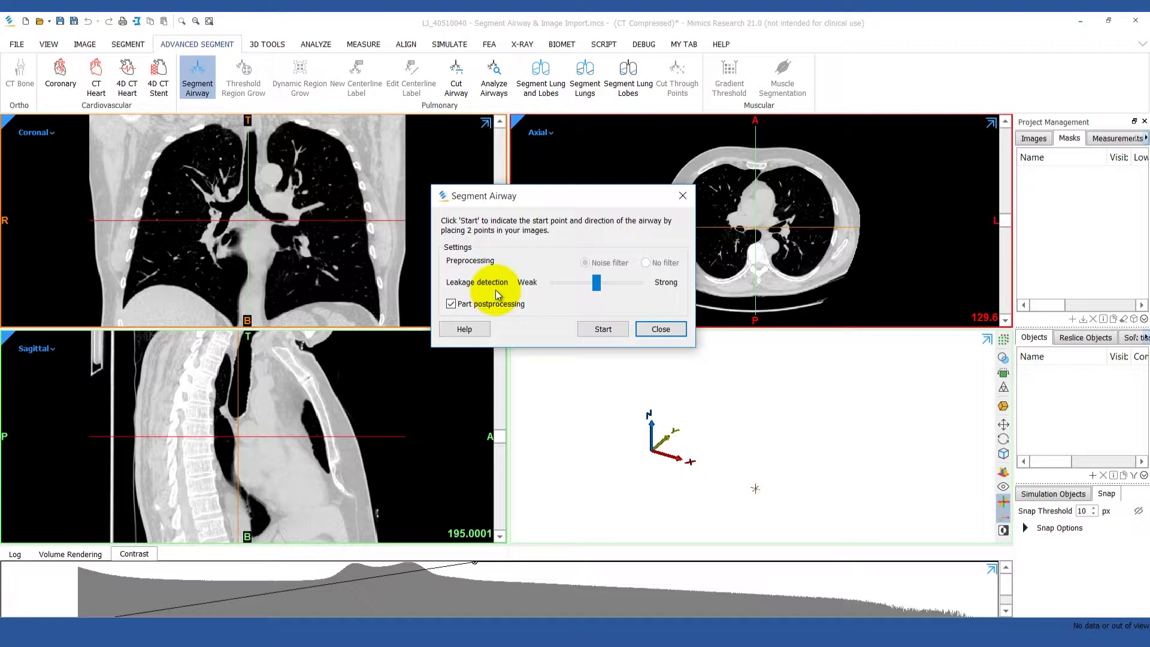
drag(598, 286, 591, 289)
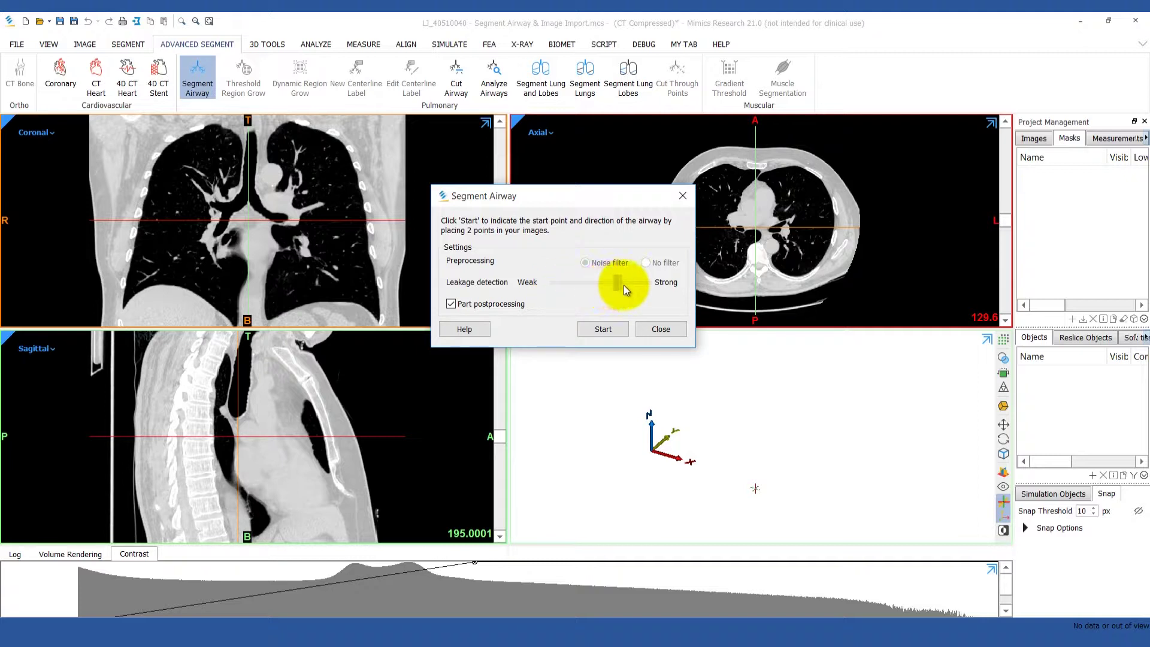
click(638, 286)
click(617, 288)
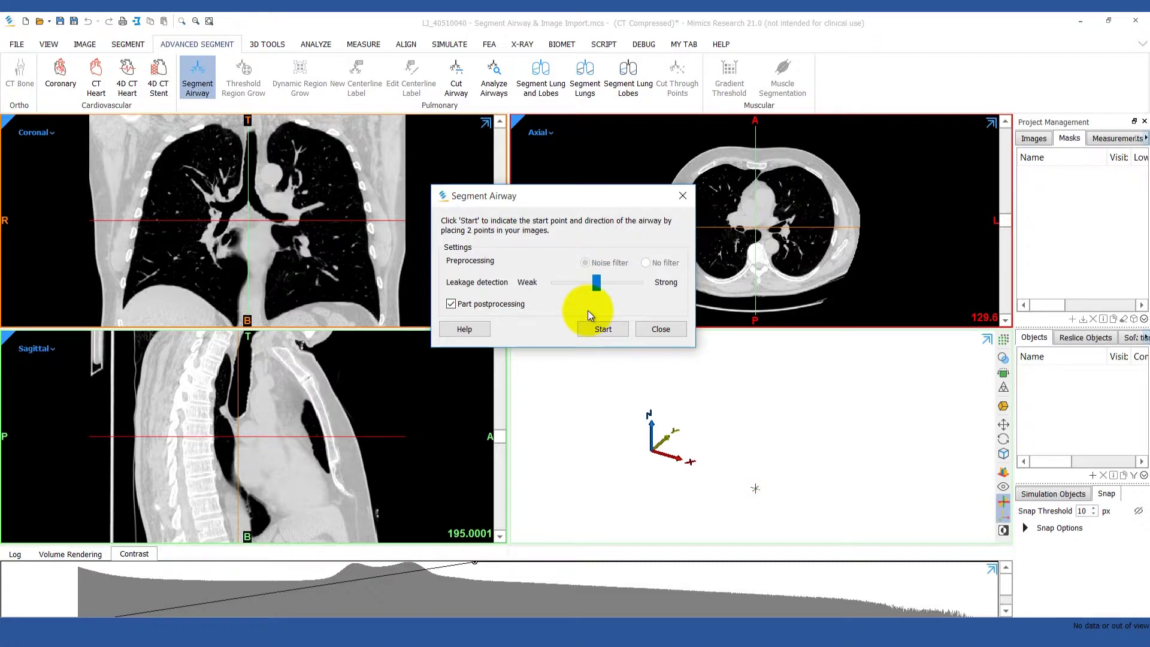
Step: Seed the airway at the top of the trachea and set its downward direction in the coronal view
click(586, 331)
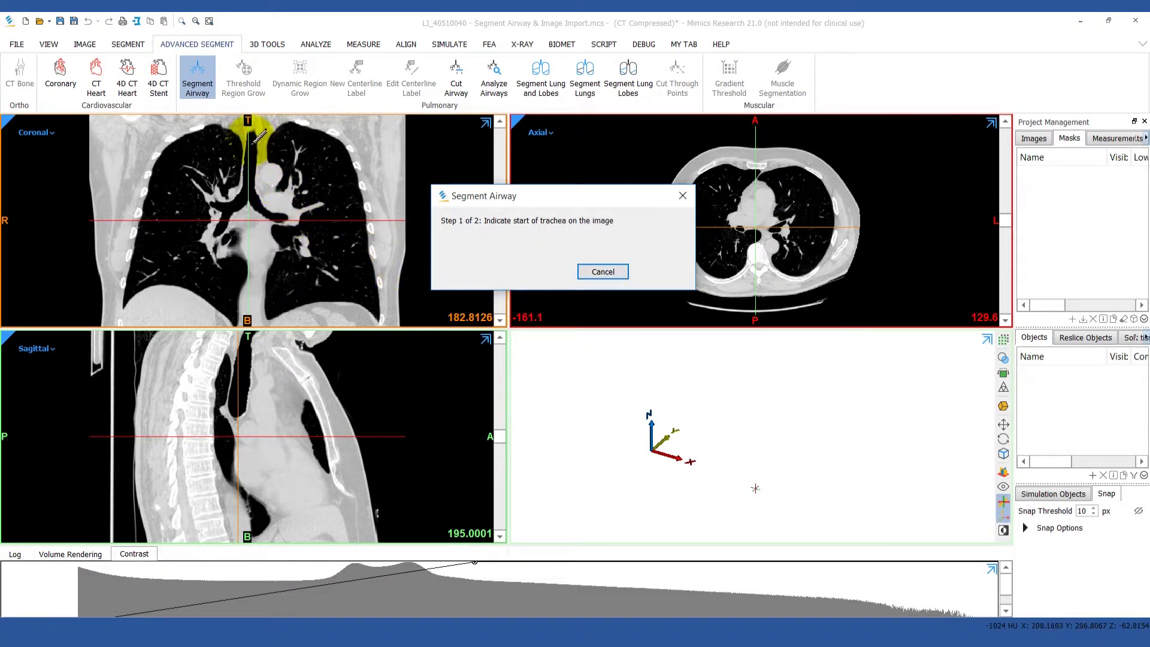
click(253, 142)
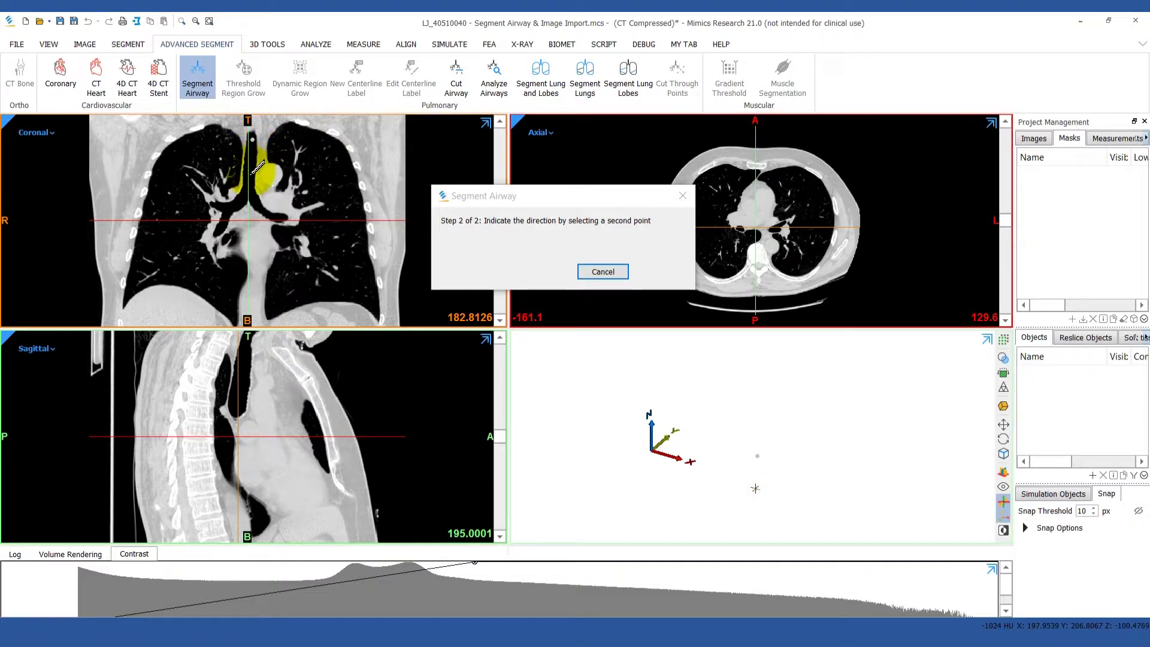
click(257, 167)
Step: Keep the Segment Airway progress dialog clear of the model while the tree grows to ~185 segments
drag(483, 200, 183, 205)
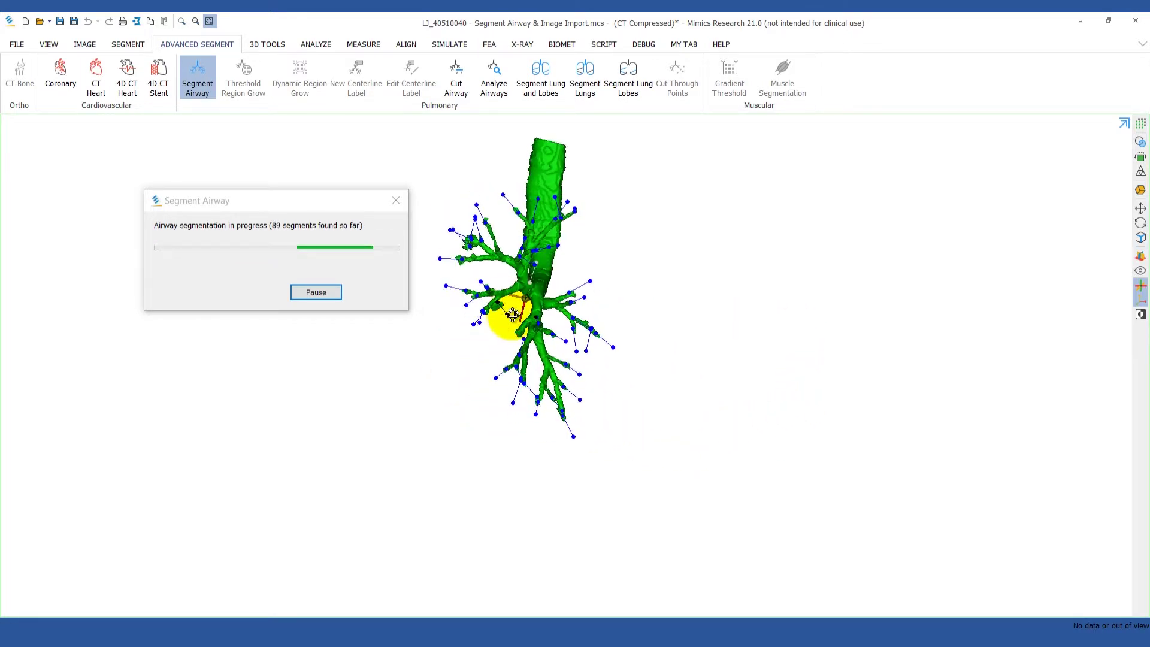
drag(320, 202, 213, 119)
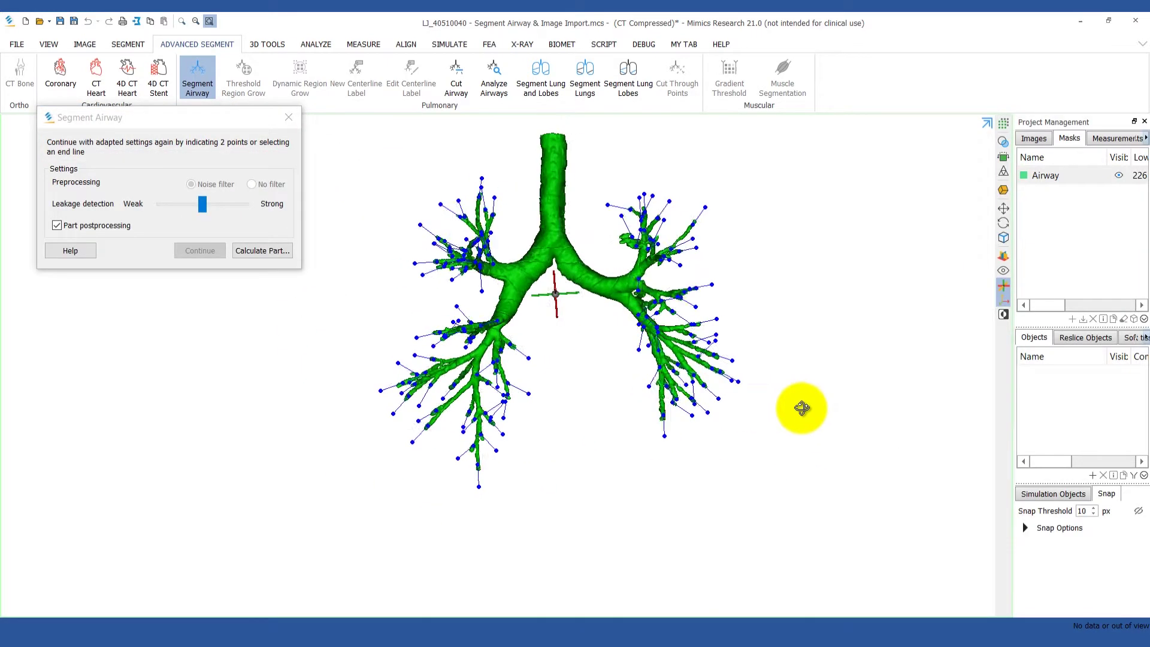
Step: Put a leakage marker on the red right-side leaking branch, then select the next leak higher up
scroll(680, 300, up, 5)
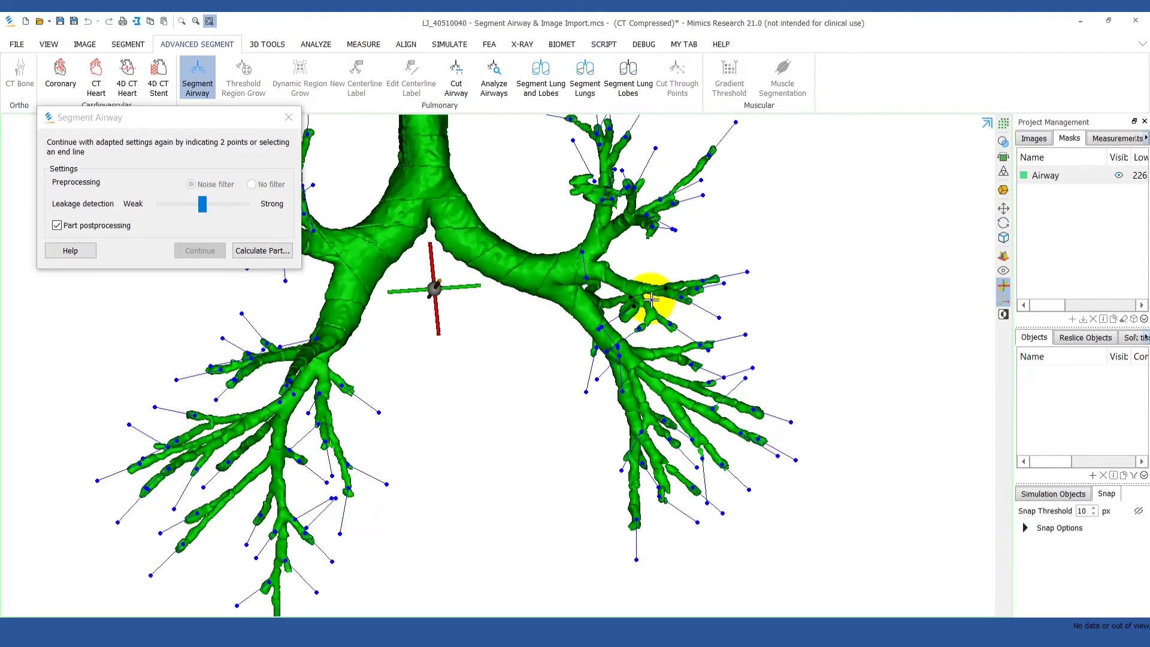
scroll(651, 299, up, 5)
click(615, 319)
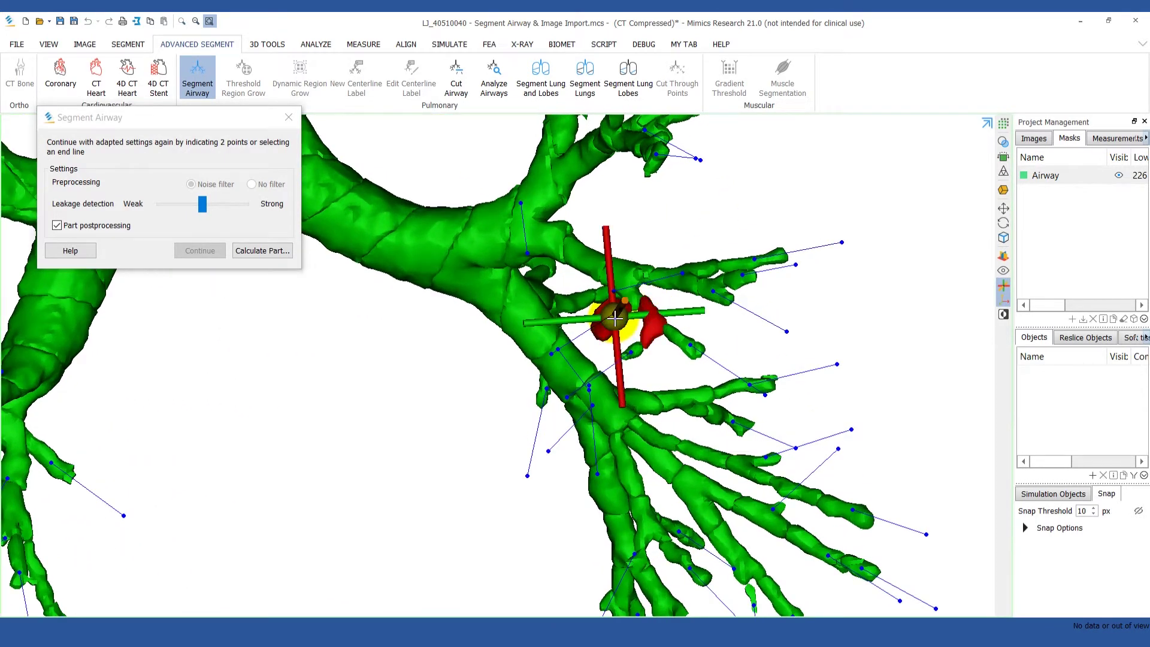
right_click(616, 319)
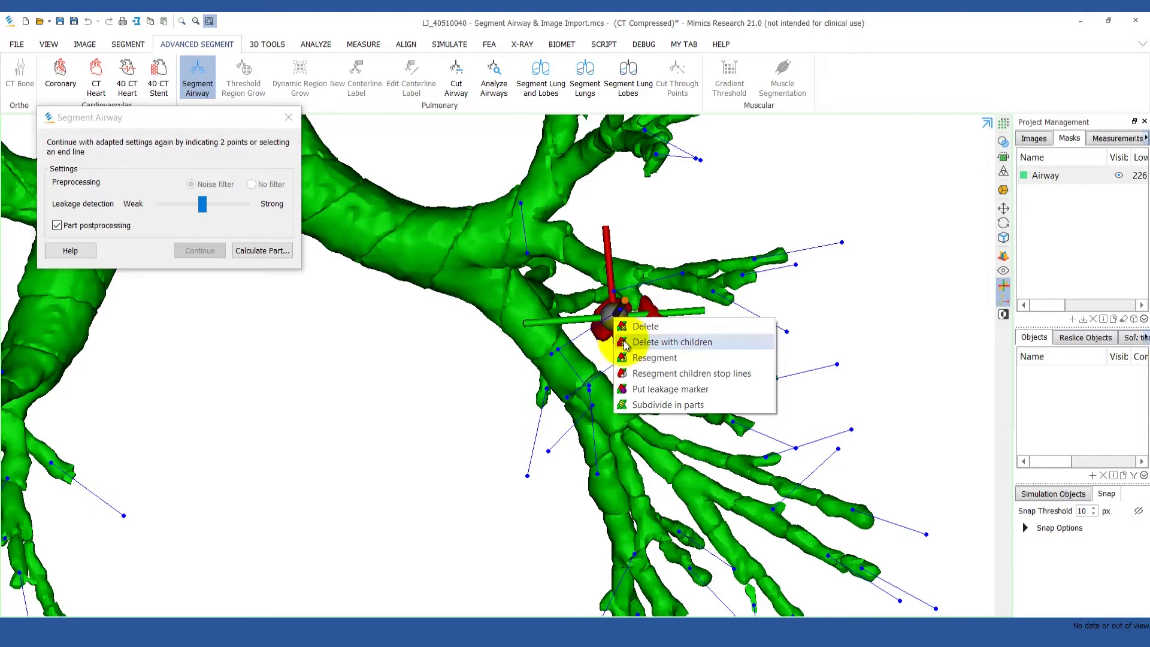
click(640, 390)
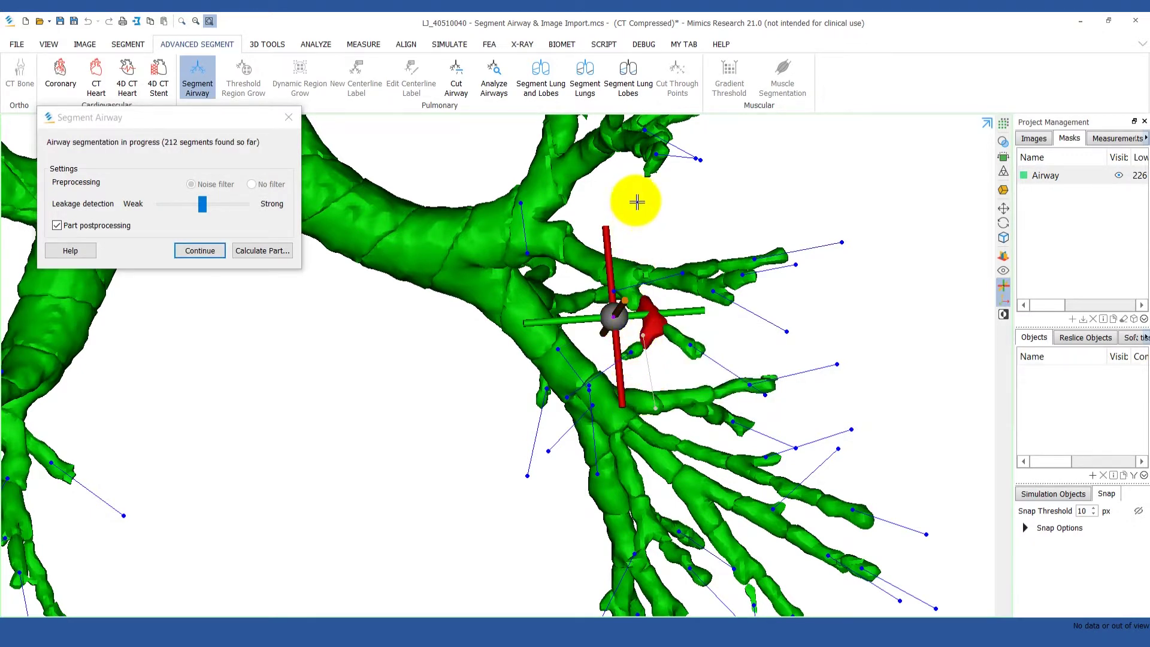
middle_drag(629, 206, 650, 451)
click(567, 341)
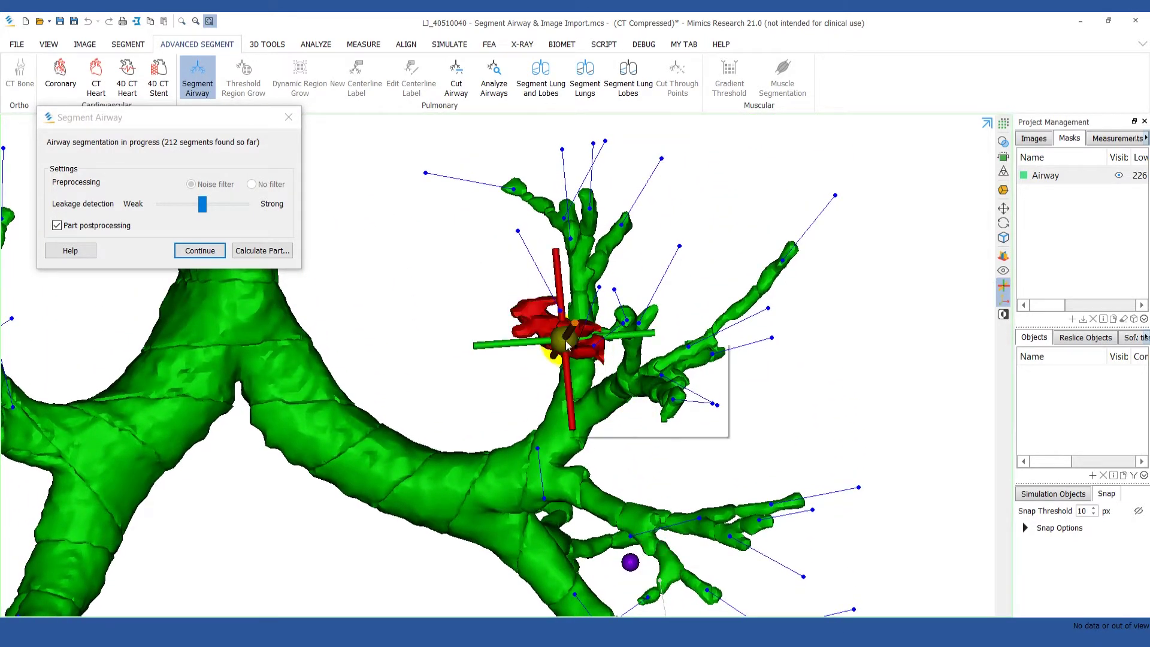
Step: Put a leakage marker on the upper leaking branch and reorient the airway tree for inspection
right_click(567, 341)
click(593, 413)
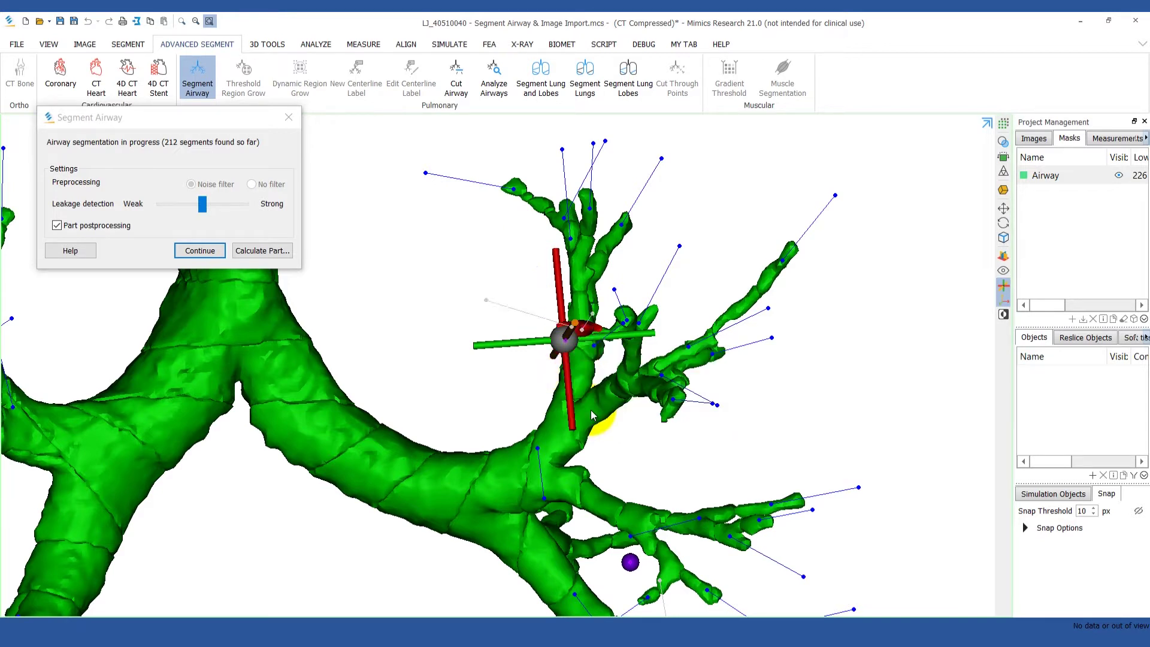
right_drag(711, 441, 699, 449)
scroll(698, 449, down, 5)
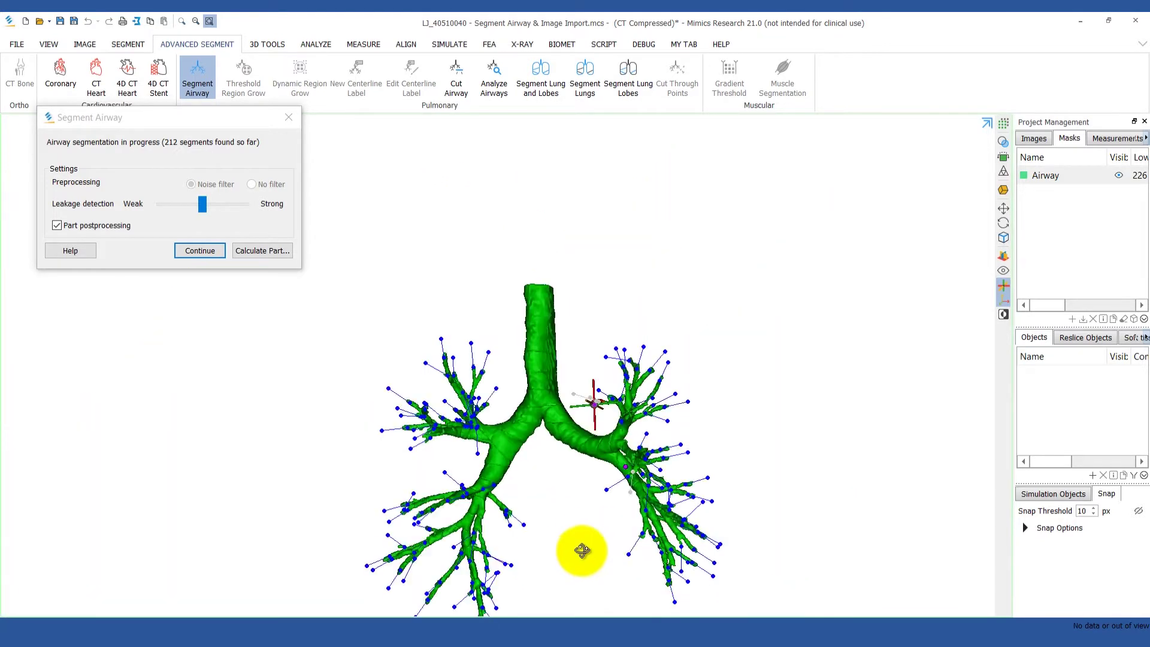
right_drag(586, 550, 622, 524)
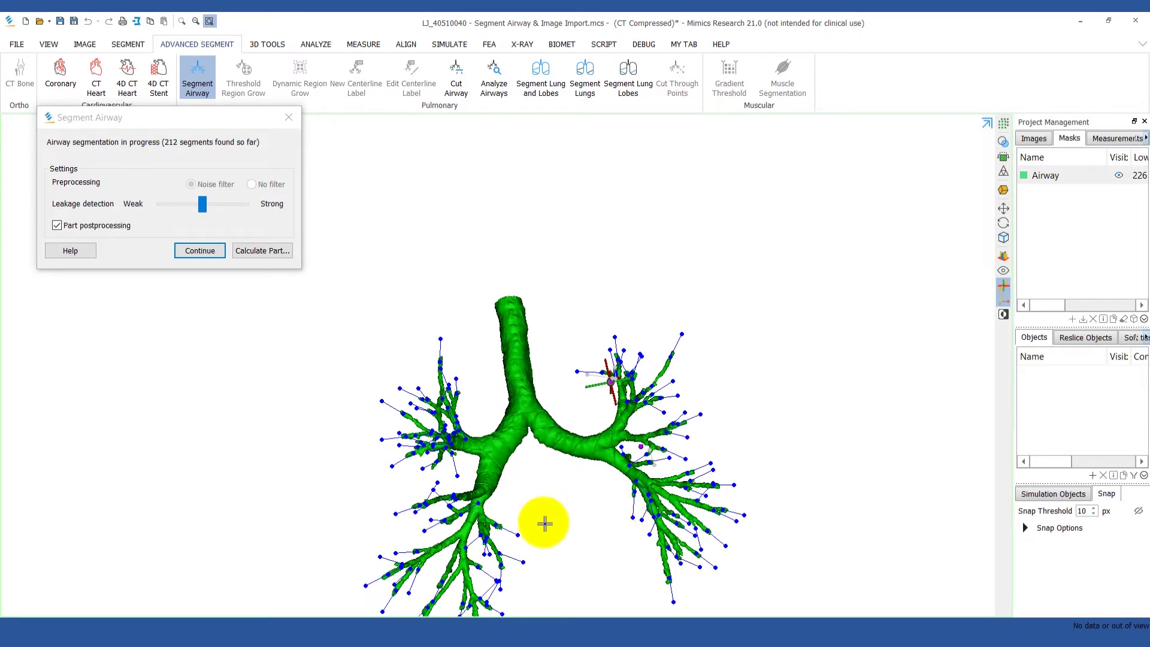
shift+right_drag(554, 509, 561, 436)
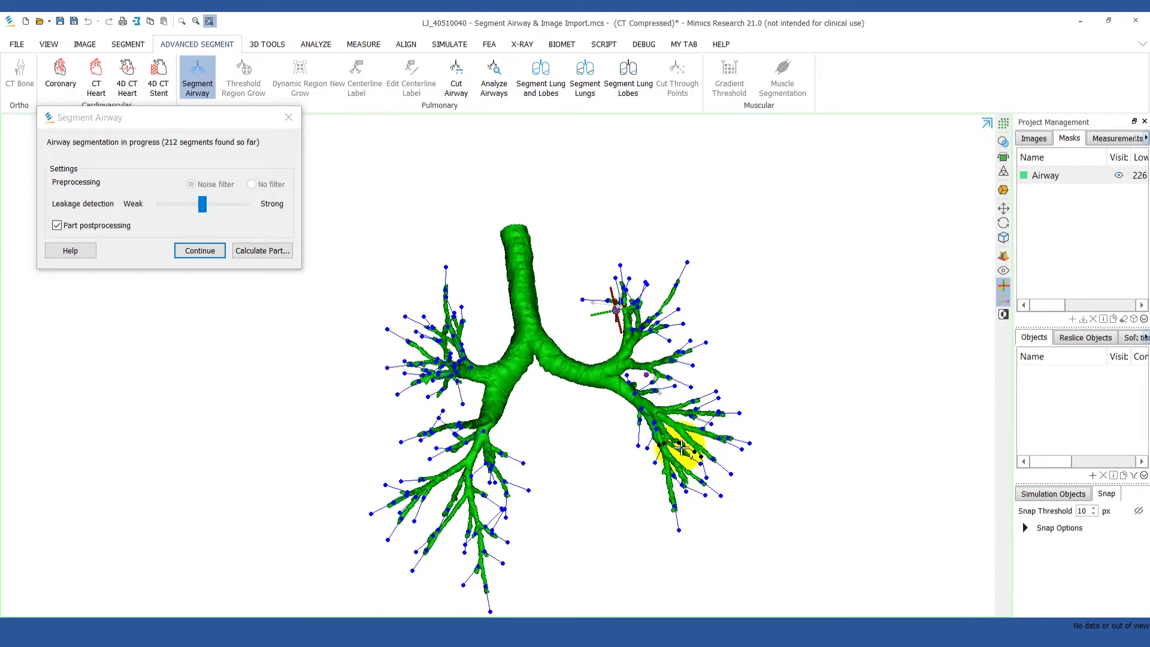
Step: Resegment the child branches beyond the lower-right bronchial junction
click(665, 417)
right_click(666, 418)
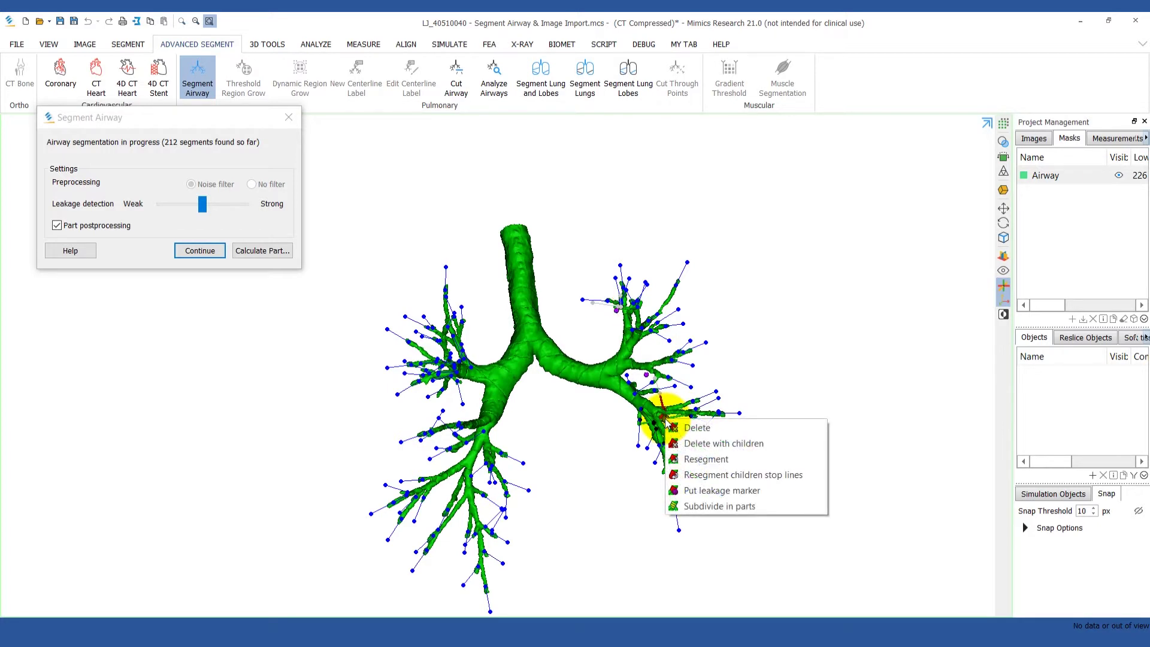
click(687, 444)
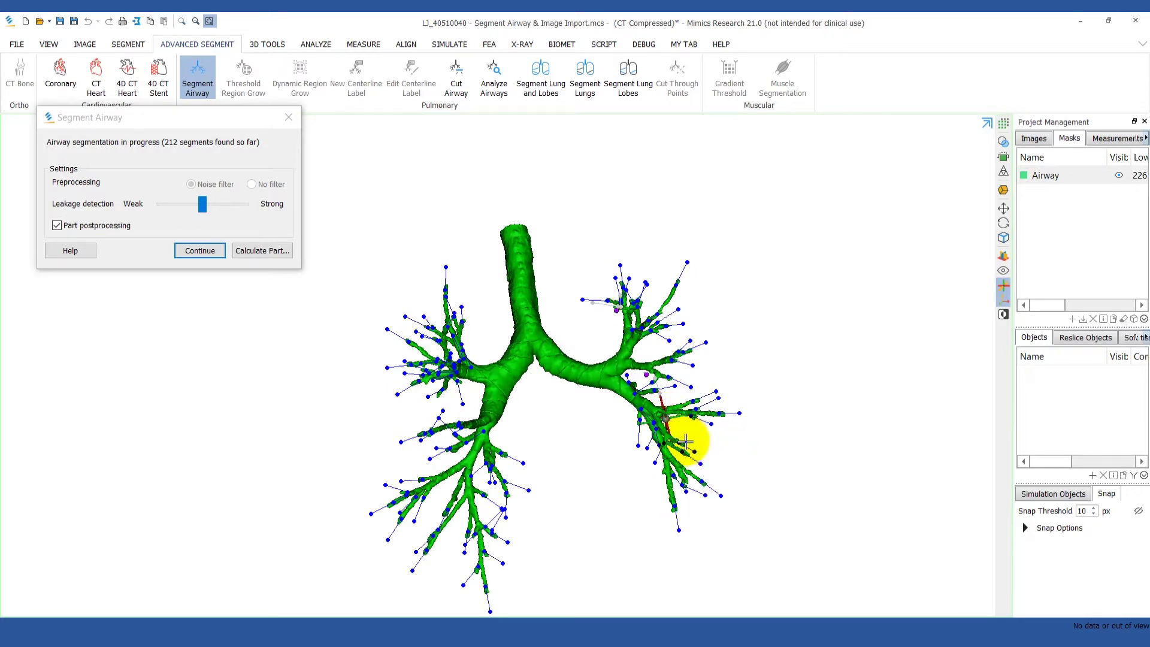
click(640, 402)
right_click(641, 406)
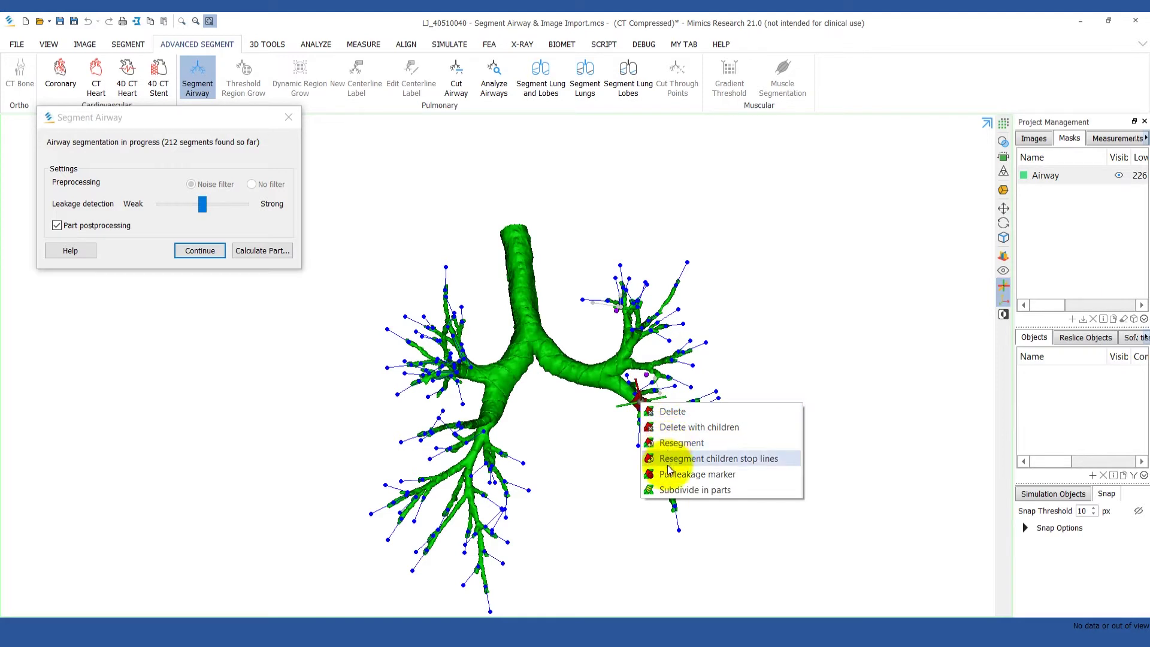
click(669, 490)
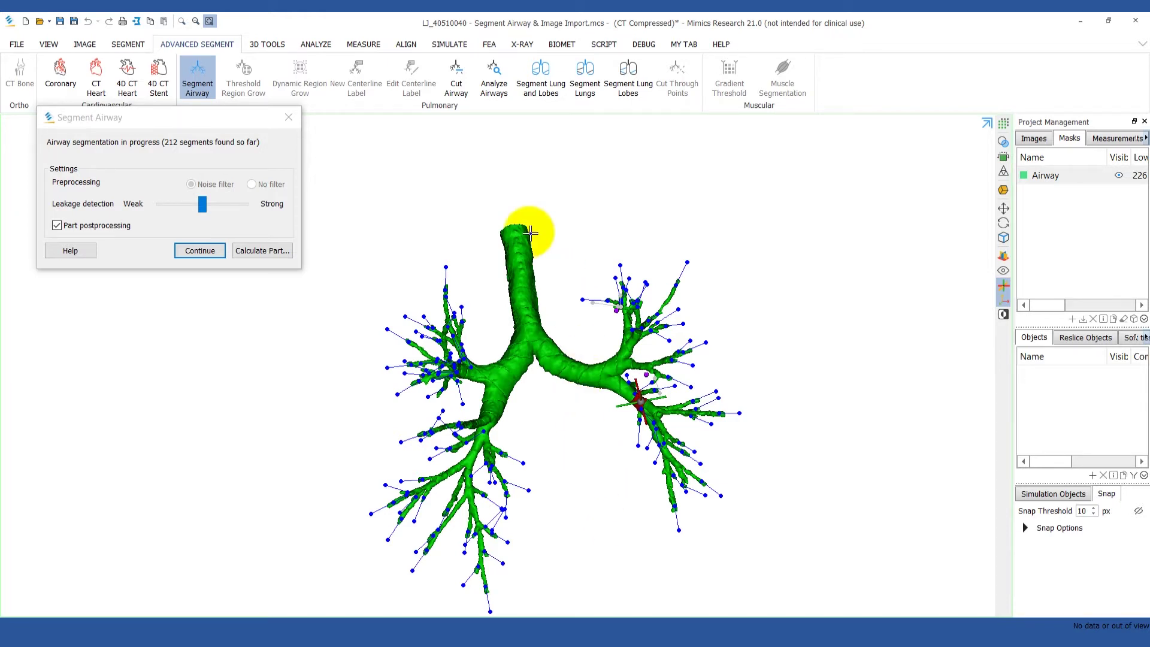
Step: Calculate the 3D part Airway 1, confirm ending segmentation, inspect it, and restore the four-view layout with F11
click(267, 251)
click(222, 228)
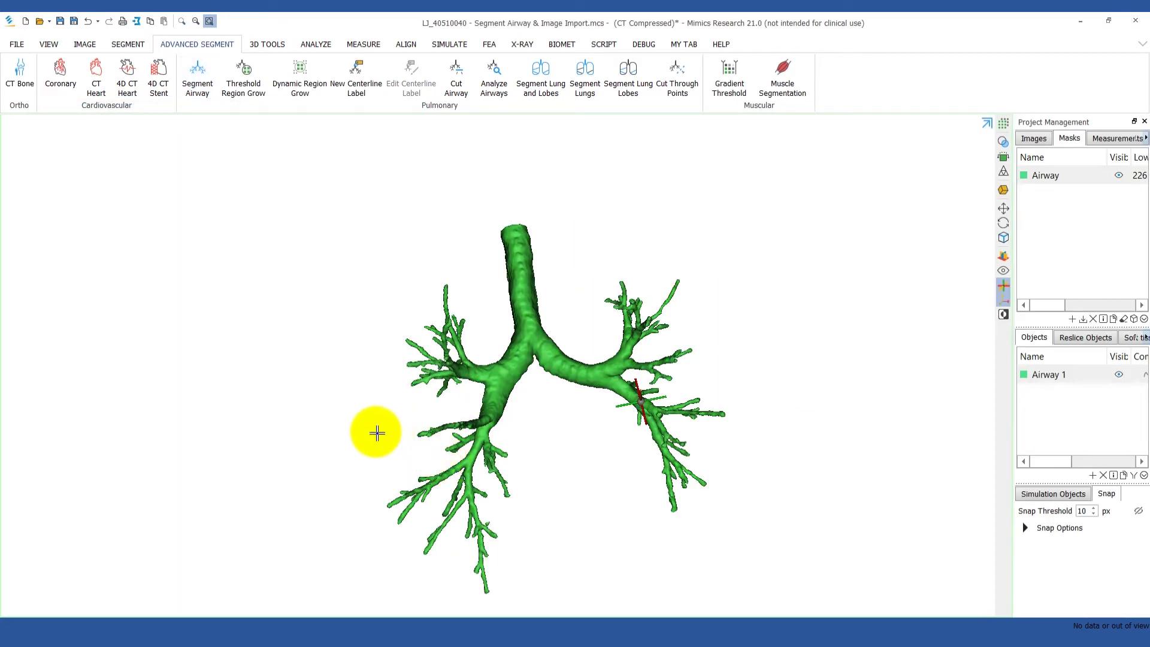
right_drag(388, 444, 752, 382)
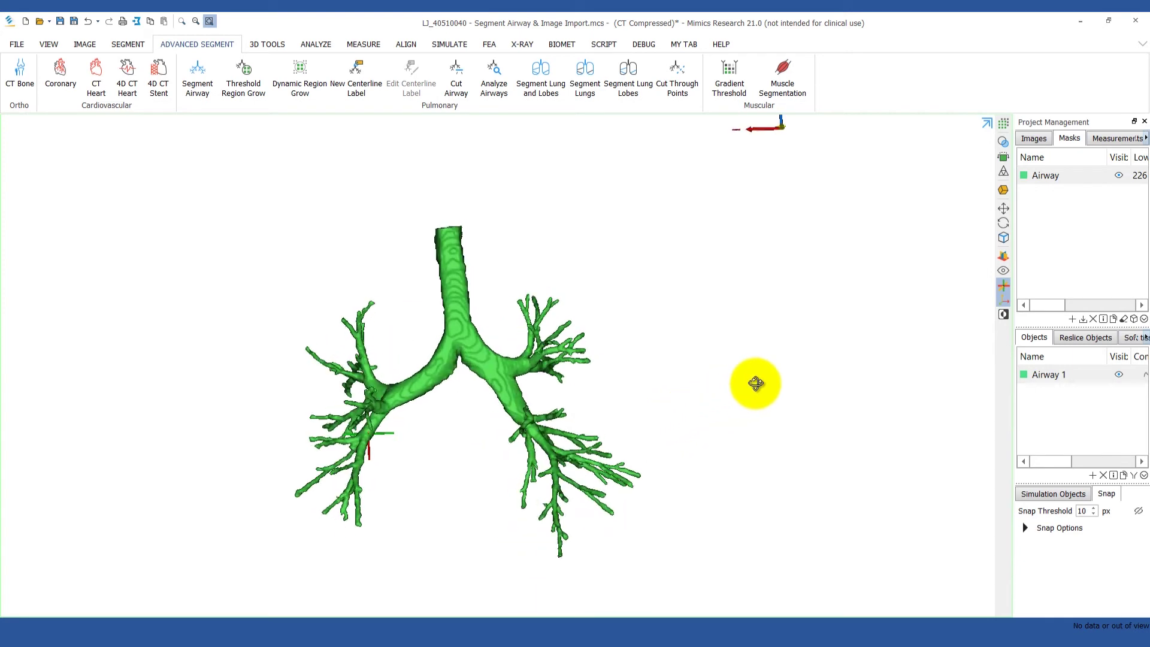
right_drag(246, 416, 588, 401)
key(F11)
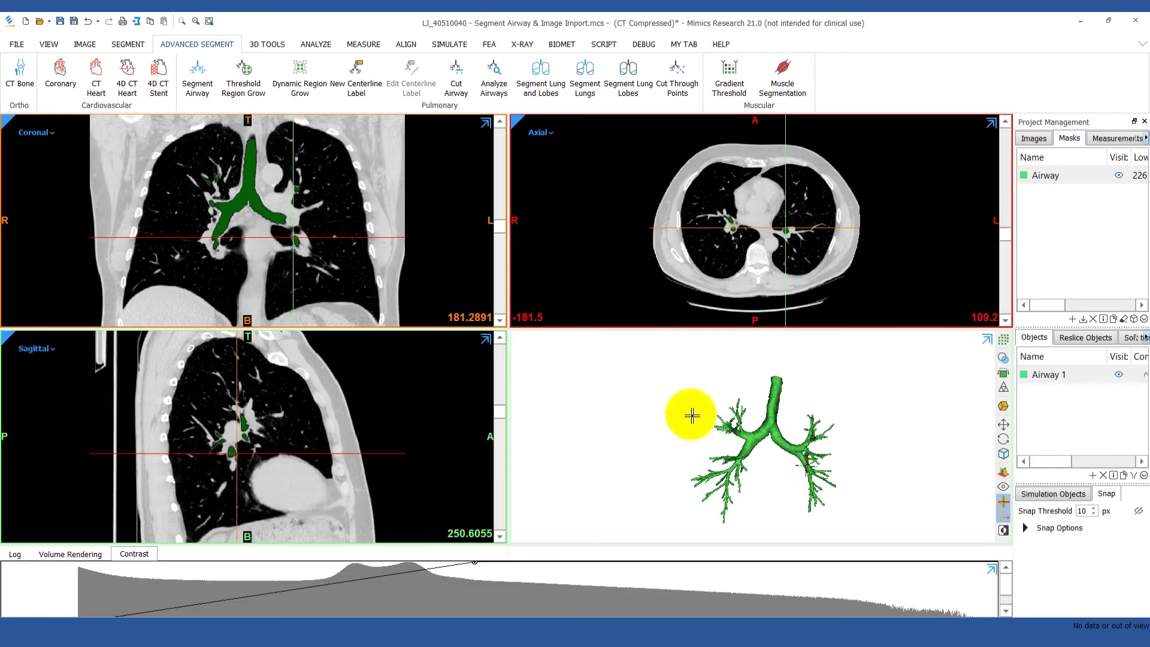